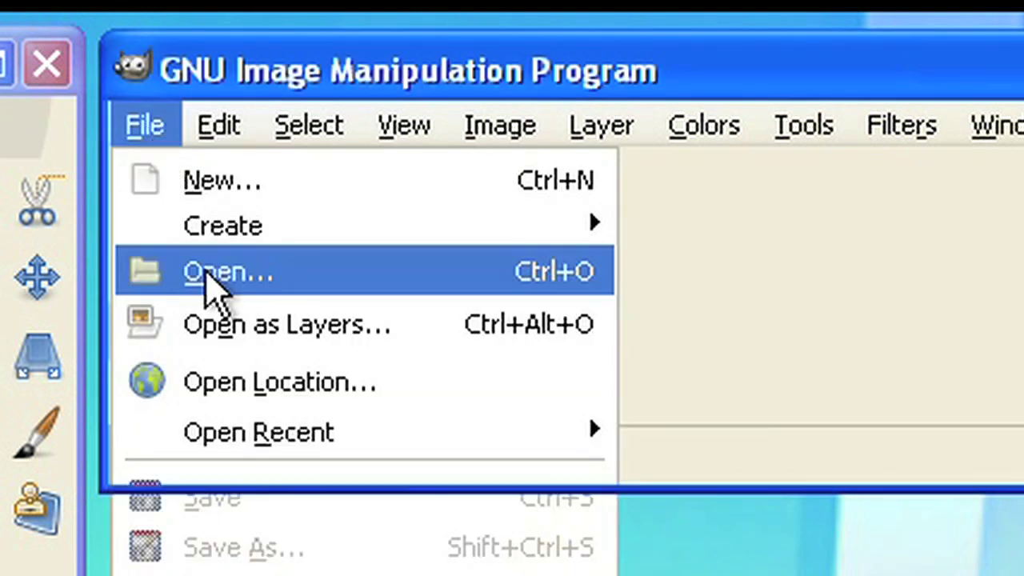
# - Open DSCF0084.JPG from the texturen folder and convert it to the sRGB working space
pyautogui.click(212, 276)
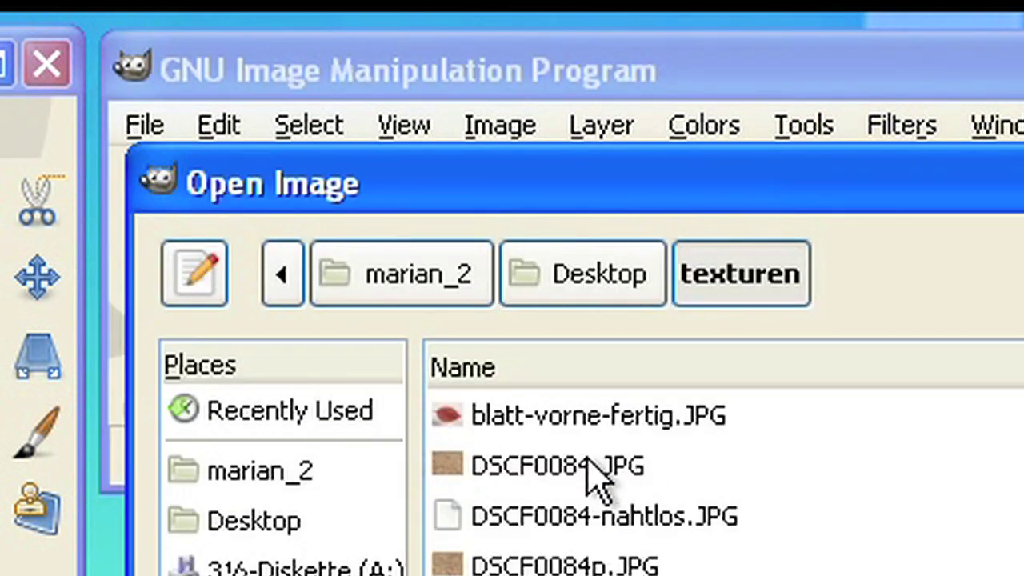
pyautogui.click(585, 462)
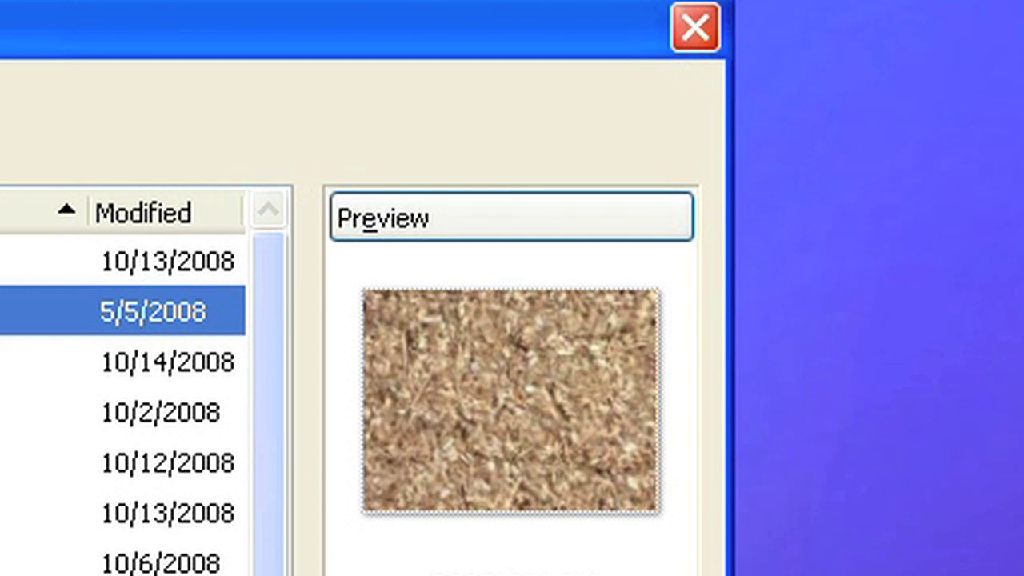
pyautogui.click(364, 575)
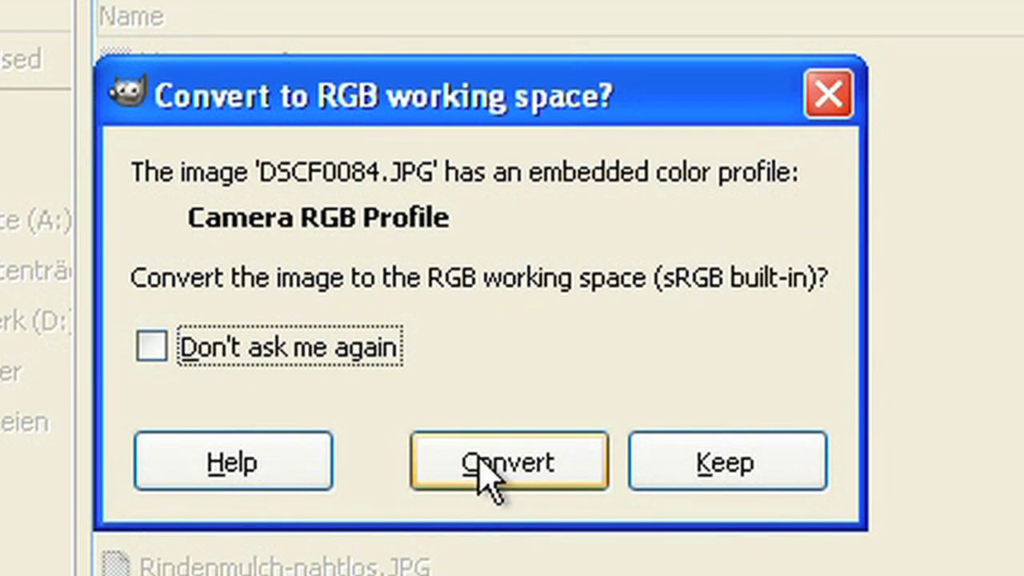
pyautogui.click(484, 473)
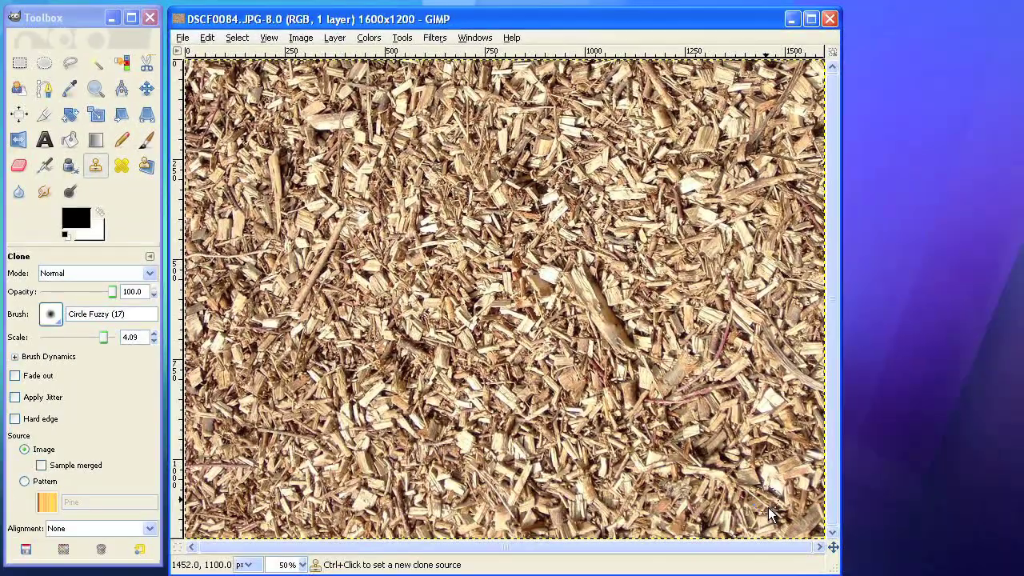
# - Shrink the image window by resizing it from its bottom-right corner
pyautogui.moveTo(835, 568); pyautogui.dragTo(775, 429)
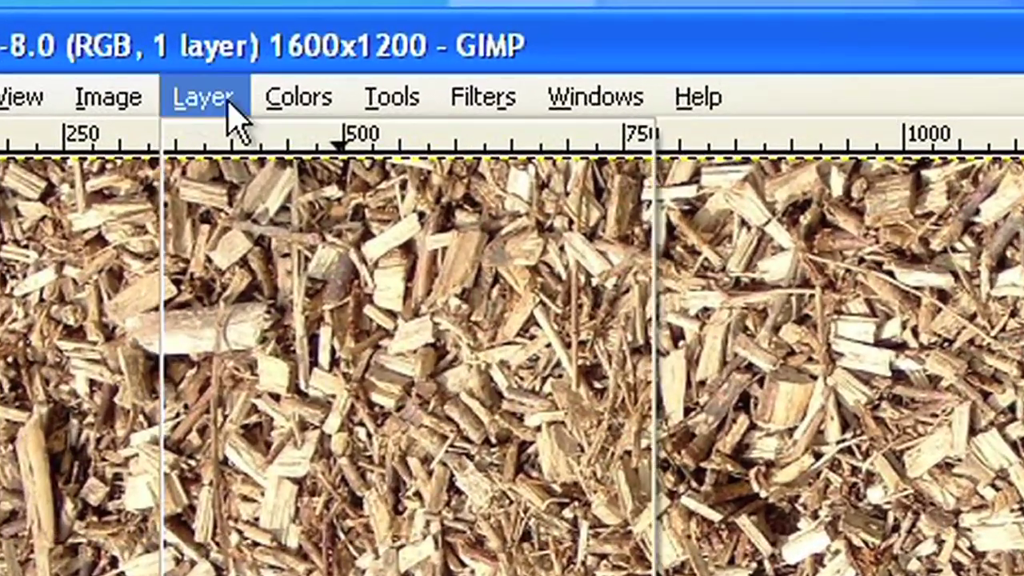
pyautogui.click(340, 40)
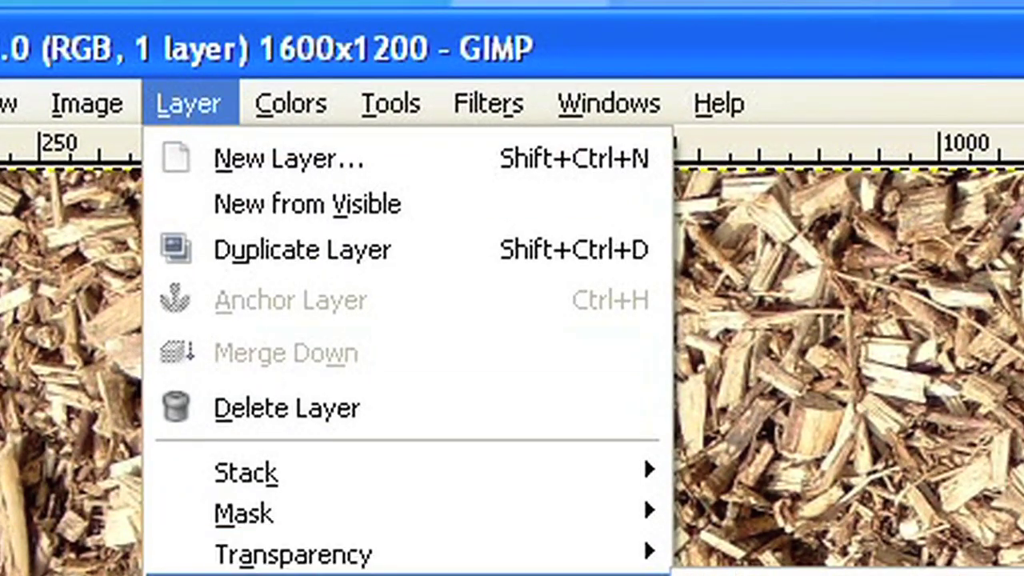
# - Offset the layer by x/2, y/2 (800×600 px) with wrap-around
pyautogui.moveTo(331, 575)
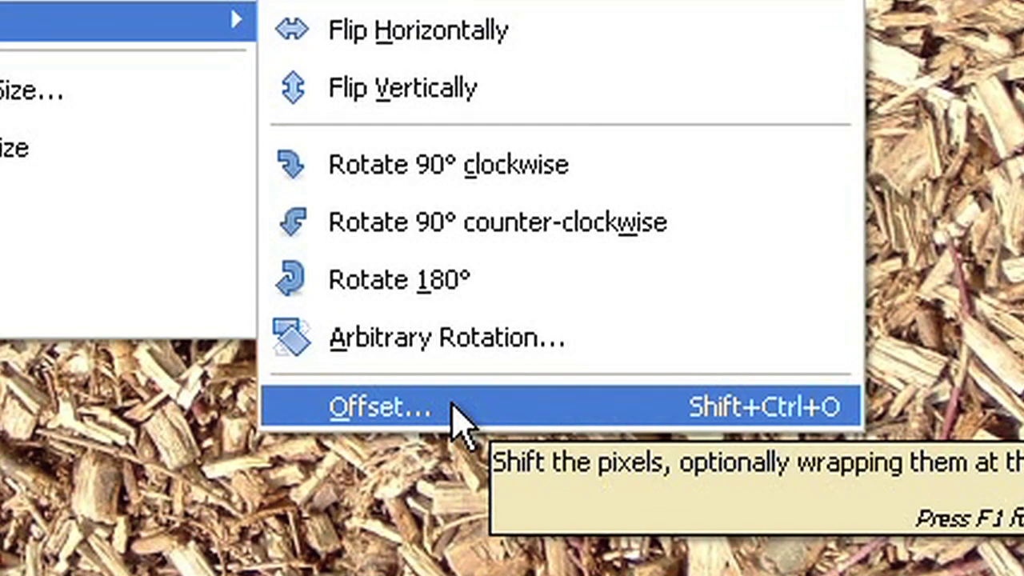
pyautogui.click(452, 408)
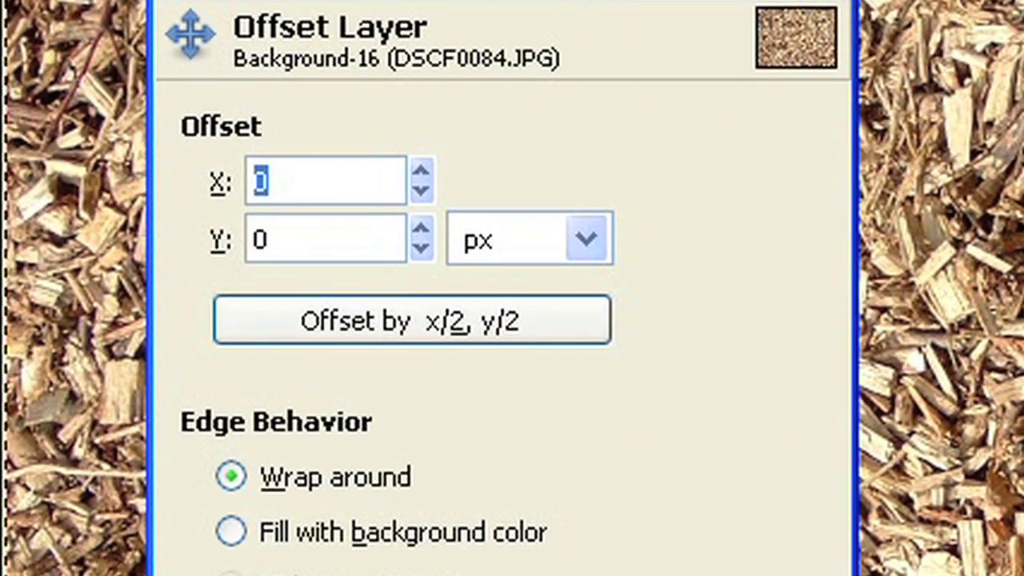
pyautogui.click(514, 345)
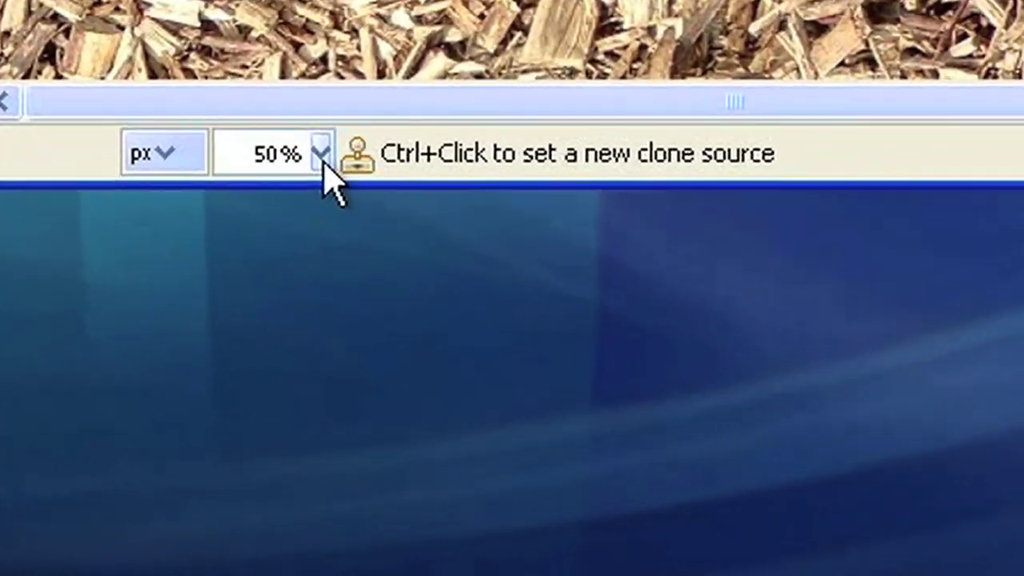
# - Zoom the view to 100% and select the Clone tool
pyautogui.click(302, 422)
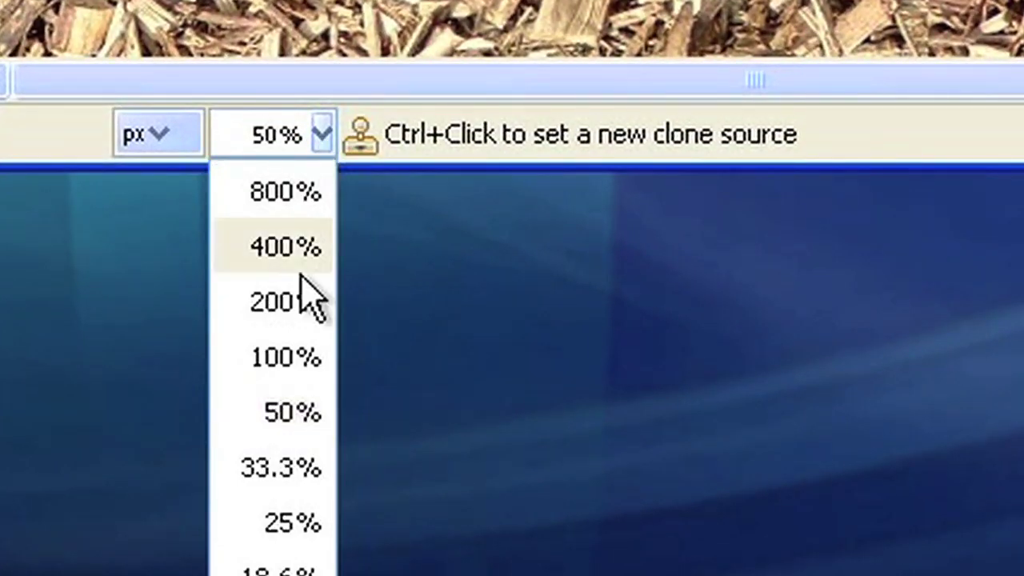
pyautogui.click(285, 376)
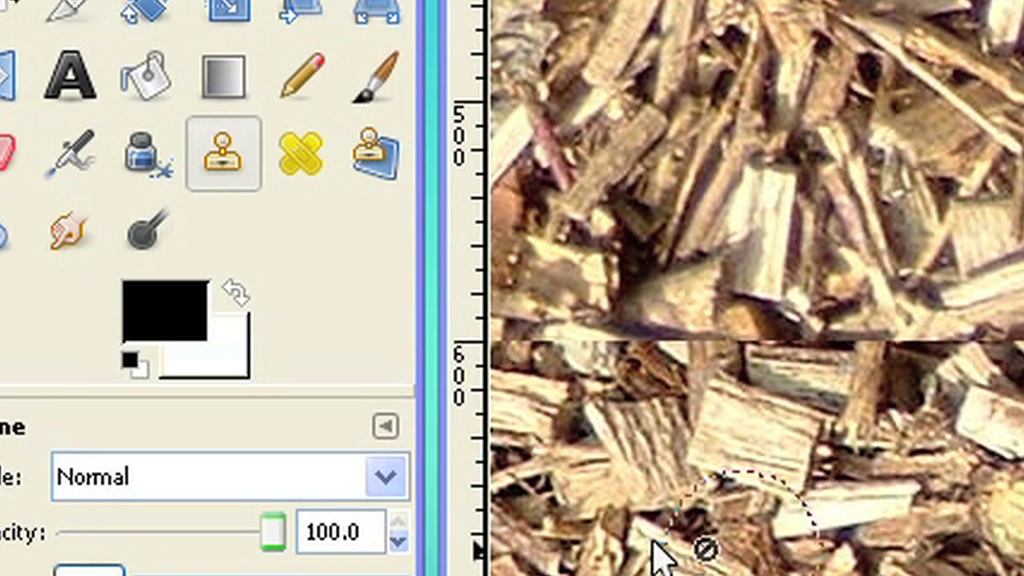
pyautogui.click(216, 160)
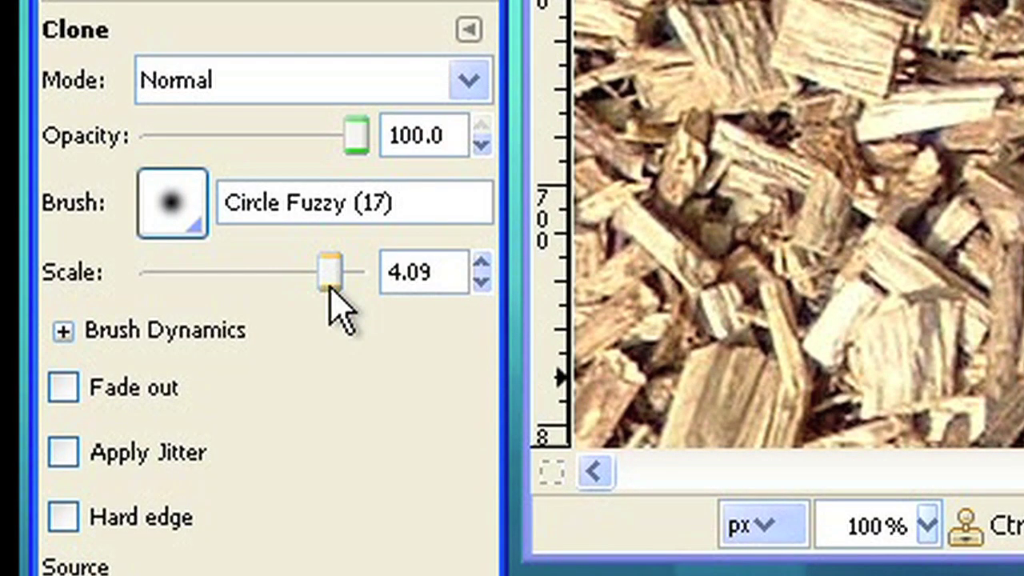
# - Set the Clone brush scale to 2.14 and alignment to Aligned
pyautogui.moveTo(330, 288); pyautogui.dragTo(298, 275)
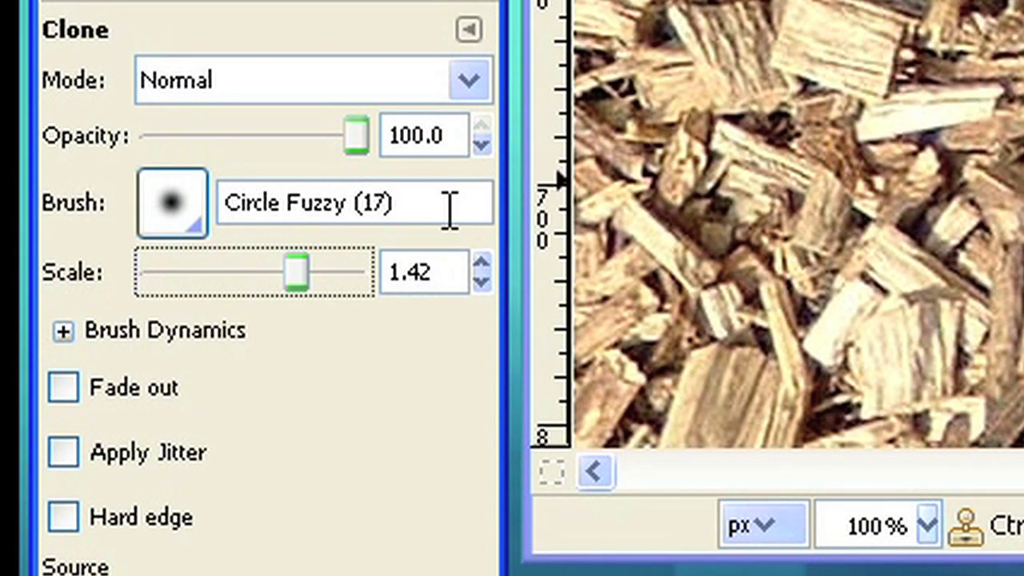
pyautogui.moveTo(306, 275); pyautogui.dragTo(316, 273)
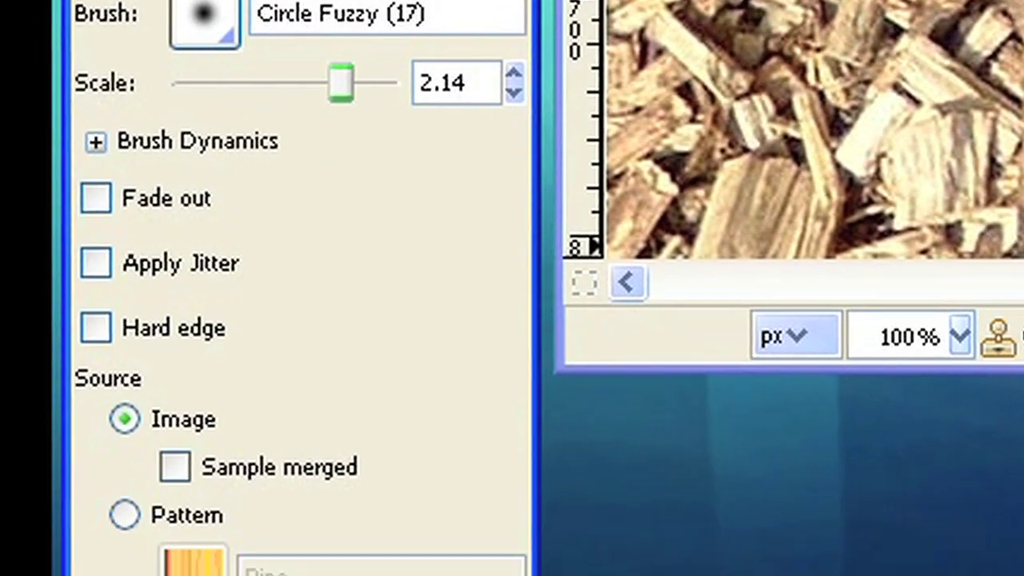
pyautogui.click(470, 575)
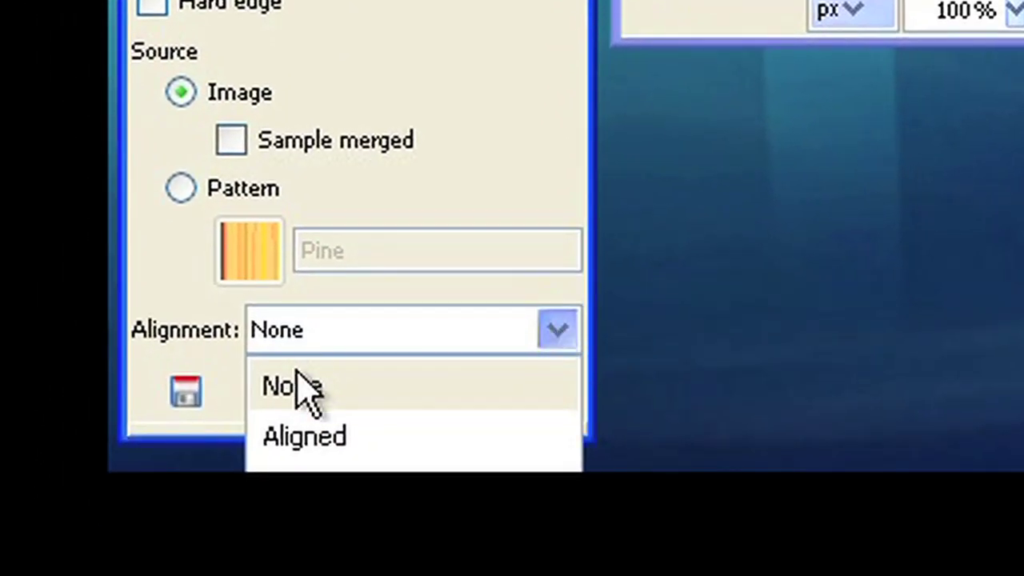
pyautogui.click(308, 438)
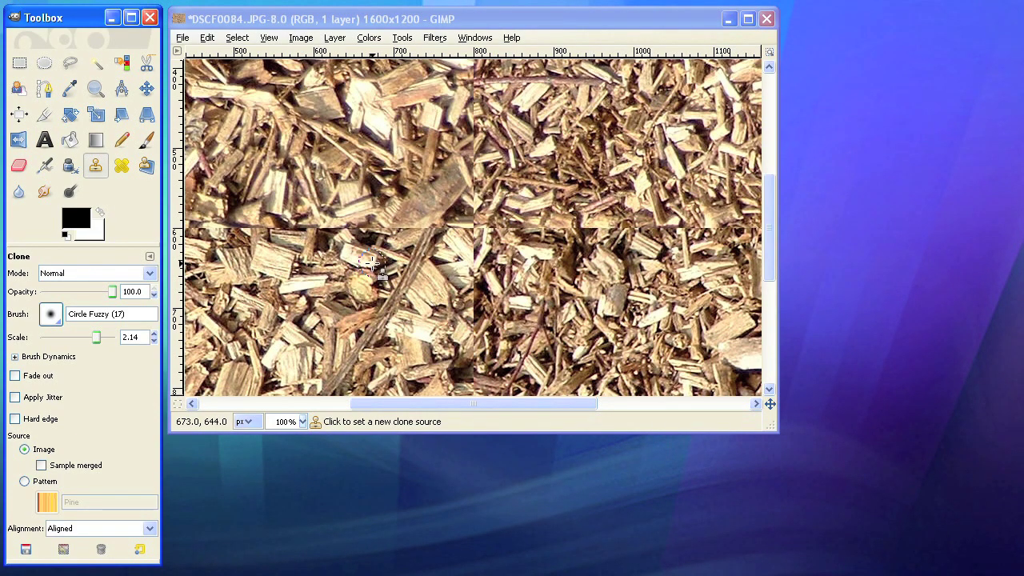
# - Set a clone source on the mulch and clone texture over the horizontal seam
pyautogui.keyDown('ctrl'); pyautogui.click(373, 267); pyautogui.keyUp('ctrl')
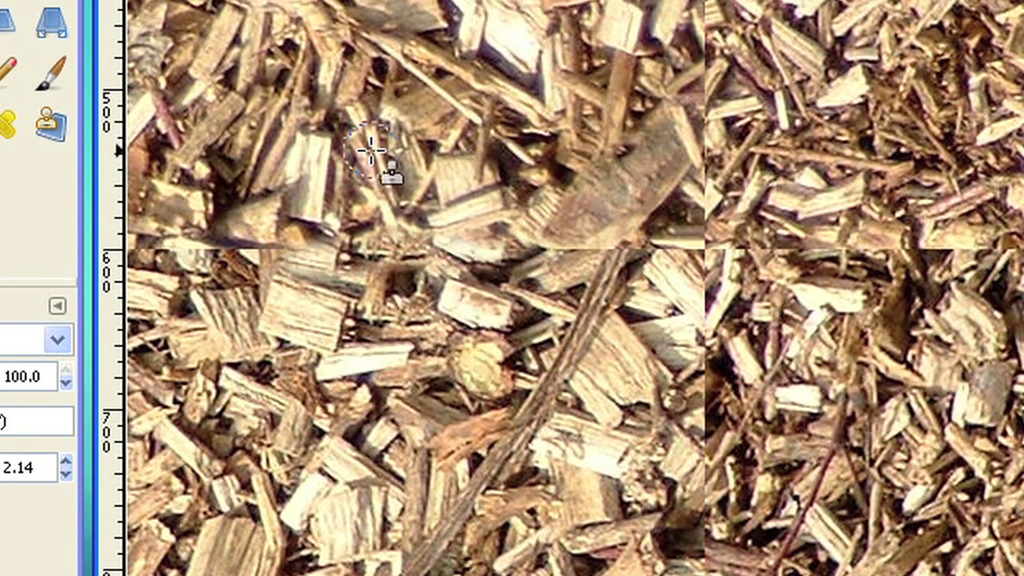
pyautogui.moveTo(358, 254)
pyautogui.mouseDown()
pyautogui.moveTo(155, 256)
pyautogui.moveTo(267, 238)
pyautogui.moveTo(387, 244)
pyautogui.mouseUp()
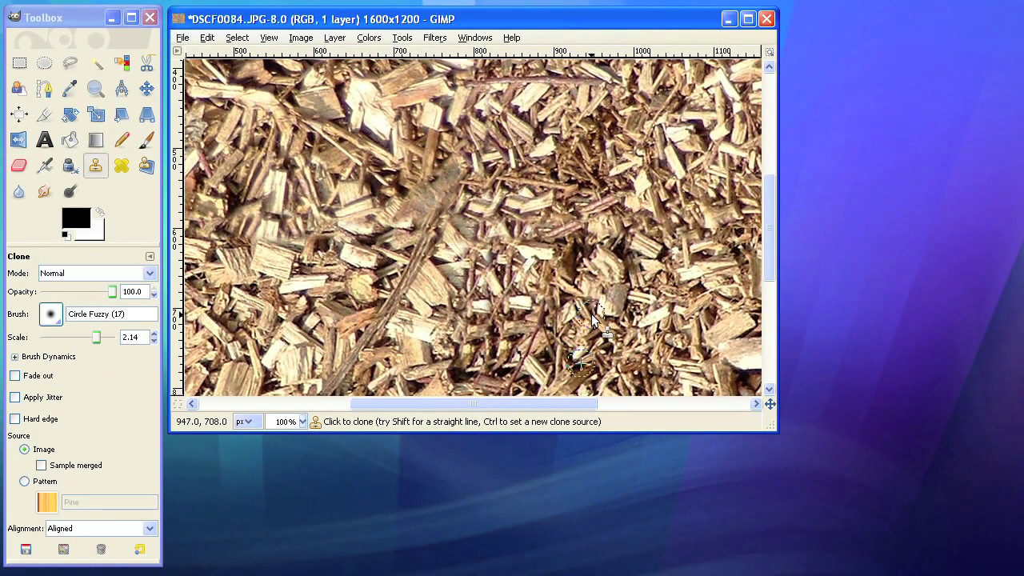
pyautogui.hscroll(-5, 529, 283)
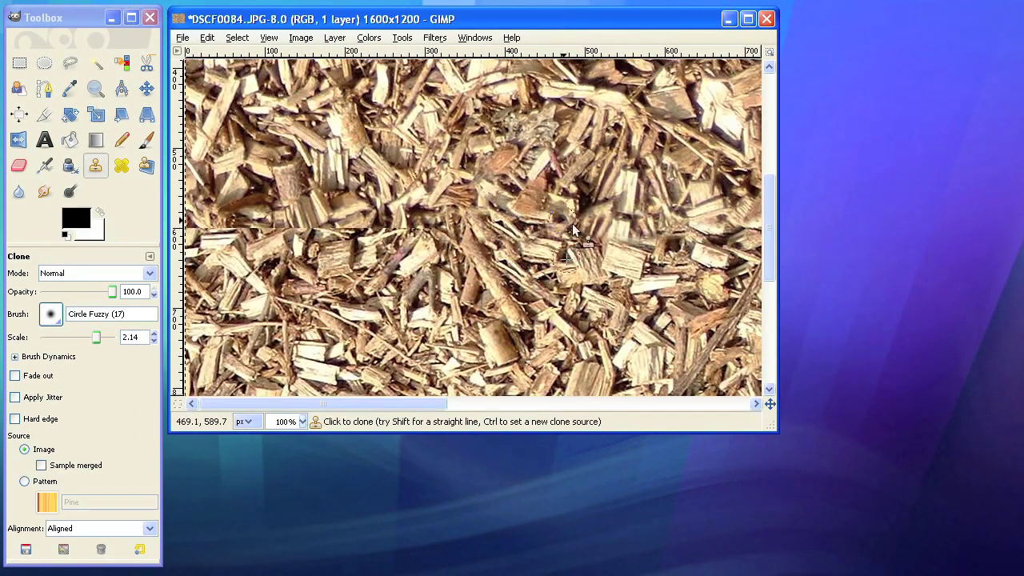
pyautogui.hscroll(5, 192, 232)
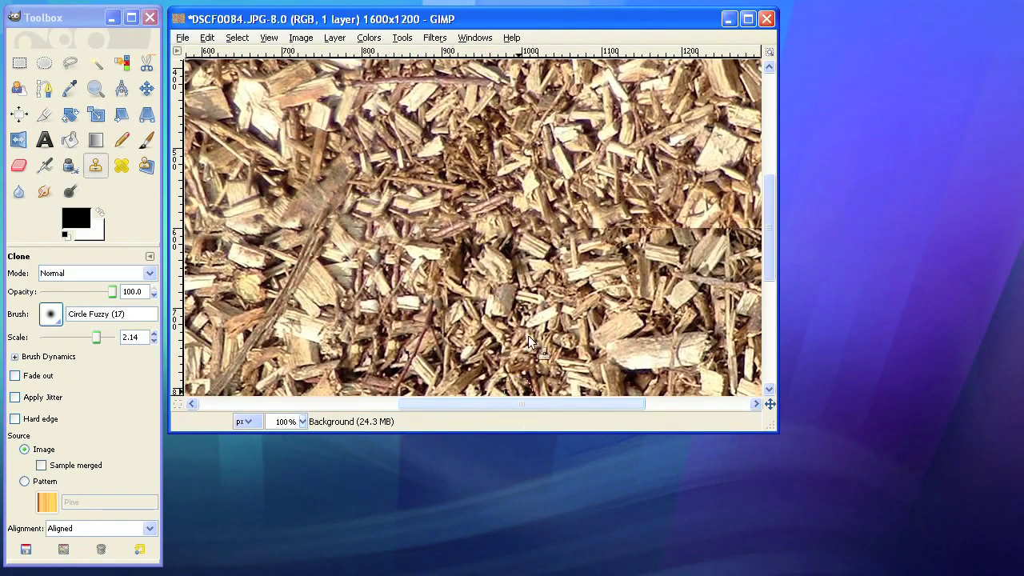
pyautogui.hscroll(3, 631, 229)
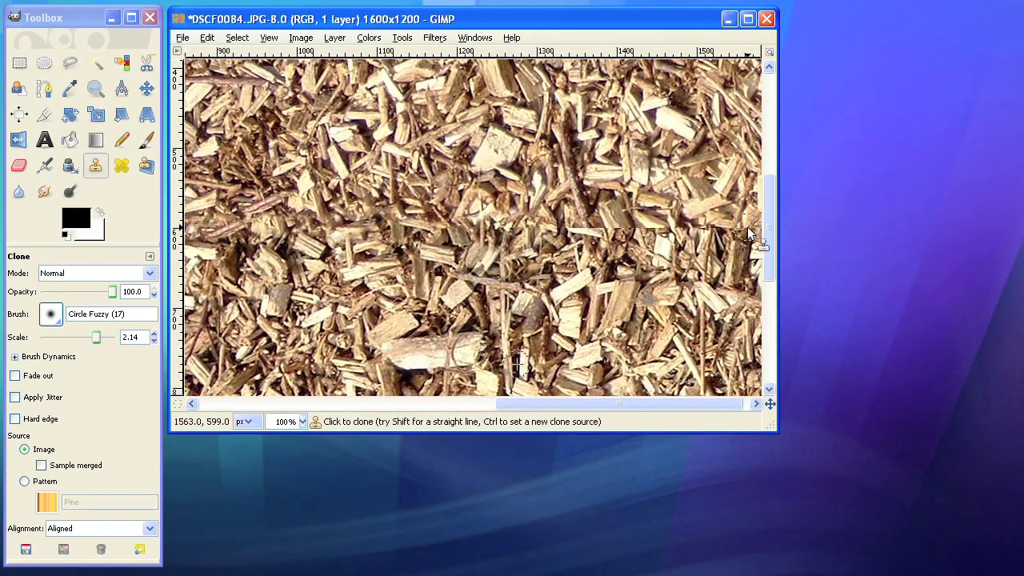
pyautogui.moveTo(747, 226); pyautogui.dragTo(585, 230)
pyautogui.moveTo(709, 403); pyautogui.dragTo(529, 403)
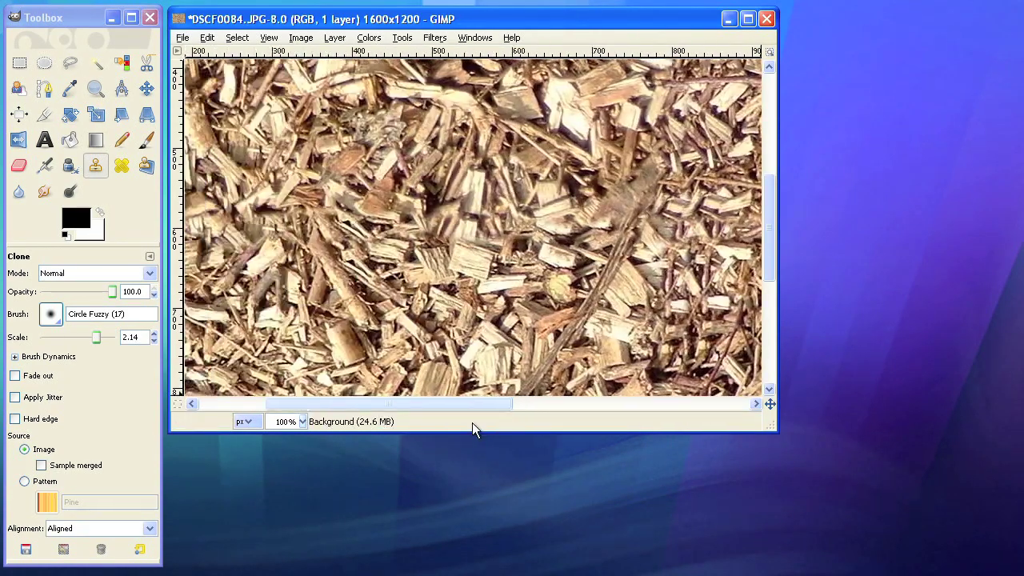
# - Clone mulch texture over the vertical seam and the image's left edge
pyautogui.moveTo(771, 237); pyautogui.dragTo(771, 136)
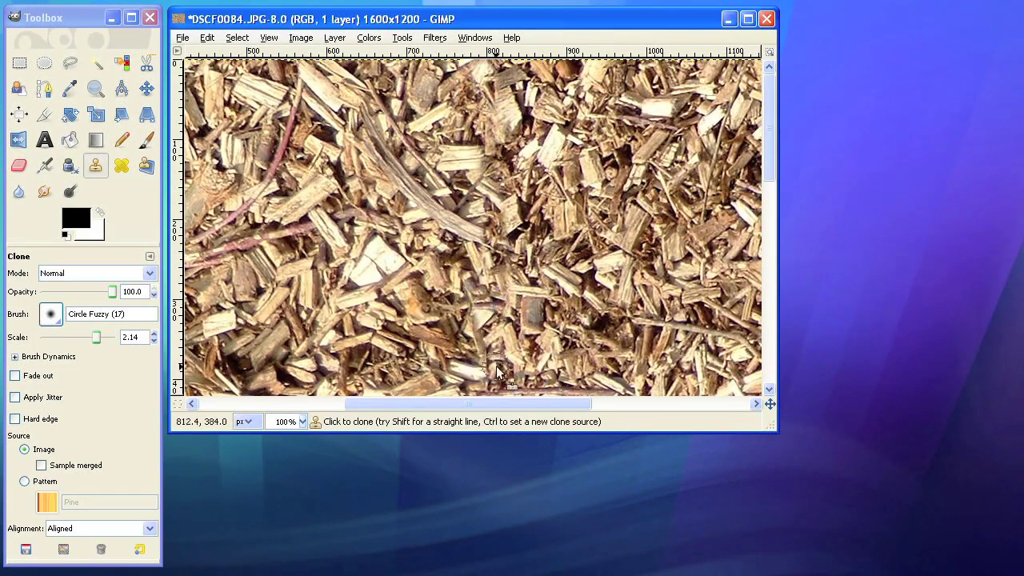
pyautogui.scroll(-2, 486, 312)
pyautogui.scroll(-5, 486, 314)
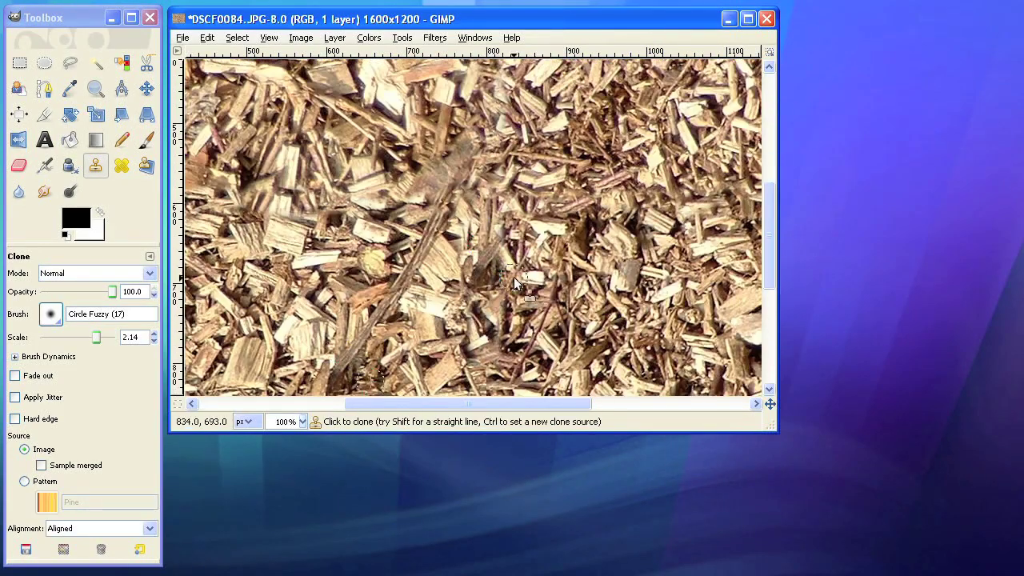
pyautogui.scroll(-2, 576, 368)
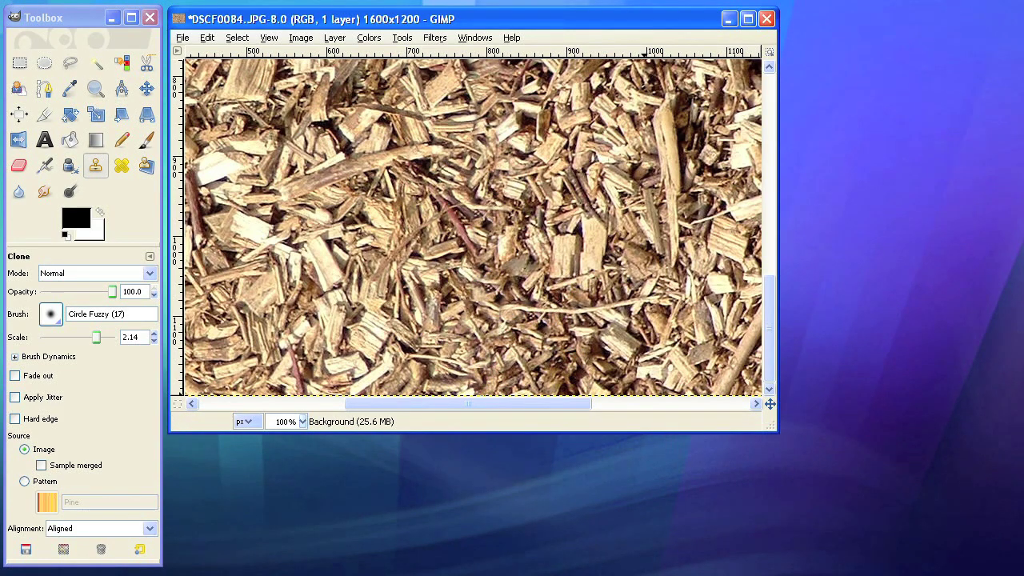
pyautogui.scroll(5, 509, 404)
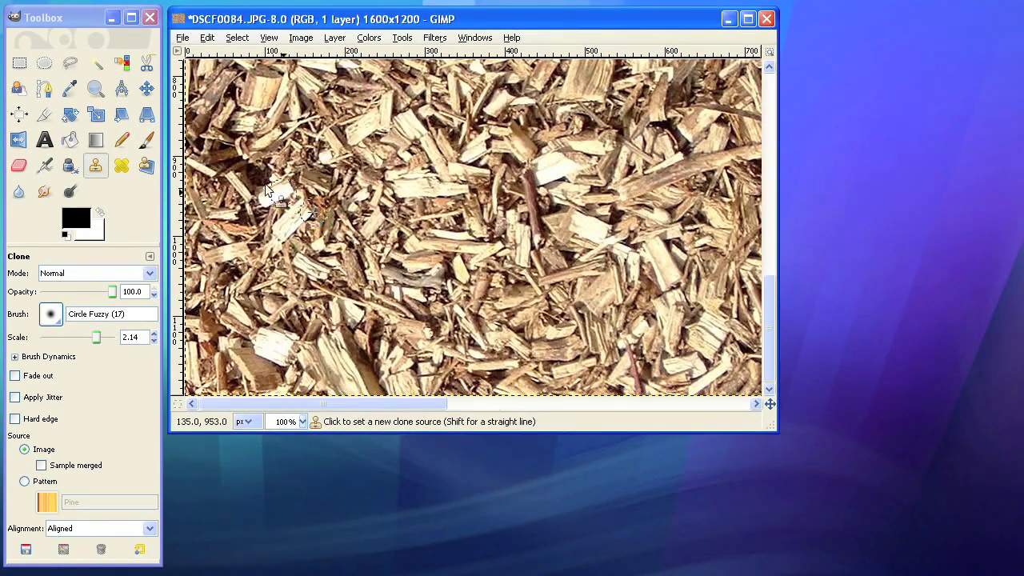
pyautogui.moveTo(267, 189)
pyautogui.mouseDown()
pyautogui.moveTo(190, 149)
pyautogui.moveTo(195, 138)
pyautogui.mouseUp()
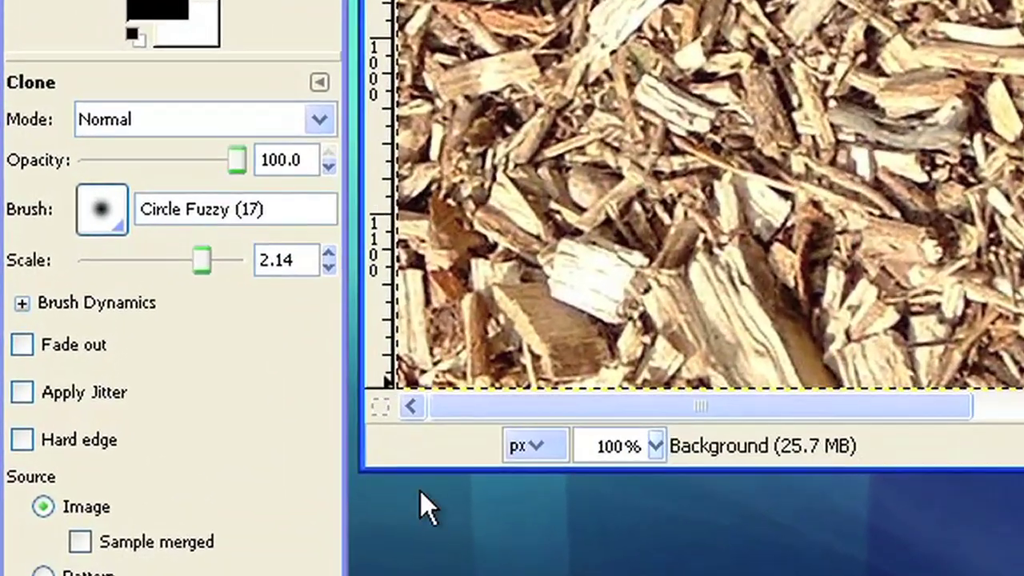
pyautogui.click(104, 213)
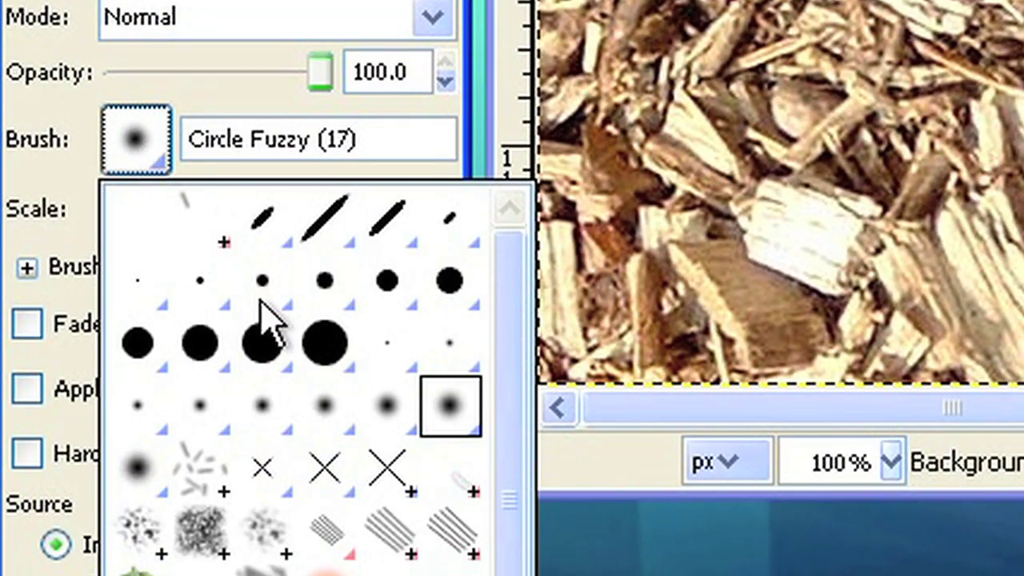
pyautogui.doubleClick(324, 342)
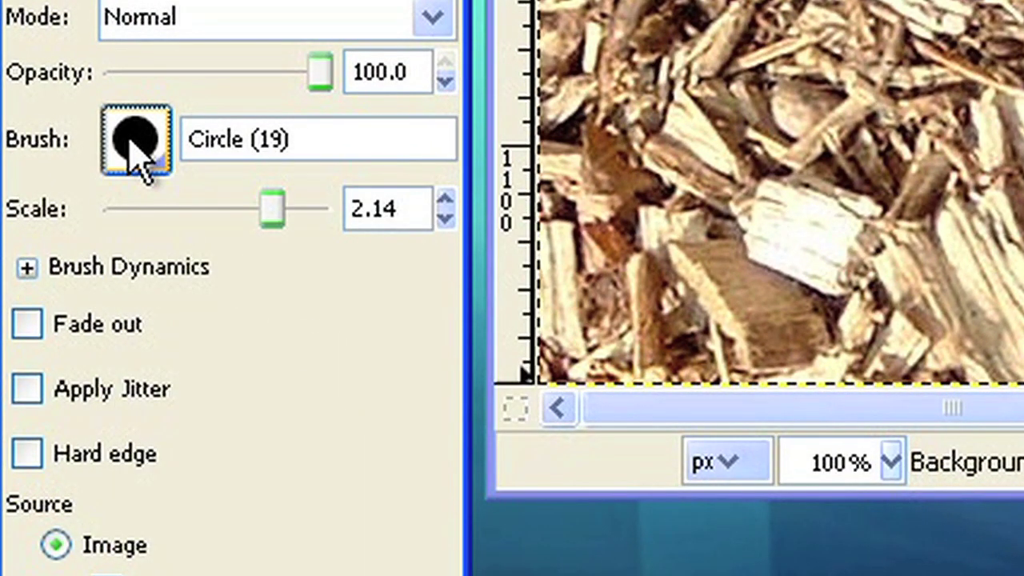
pyautogui.click(138, 151)
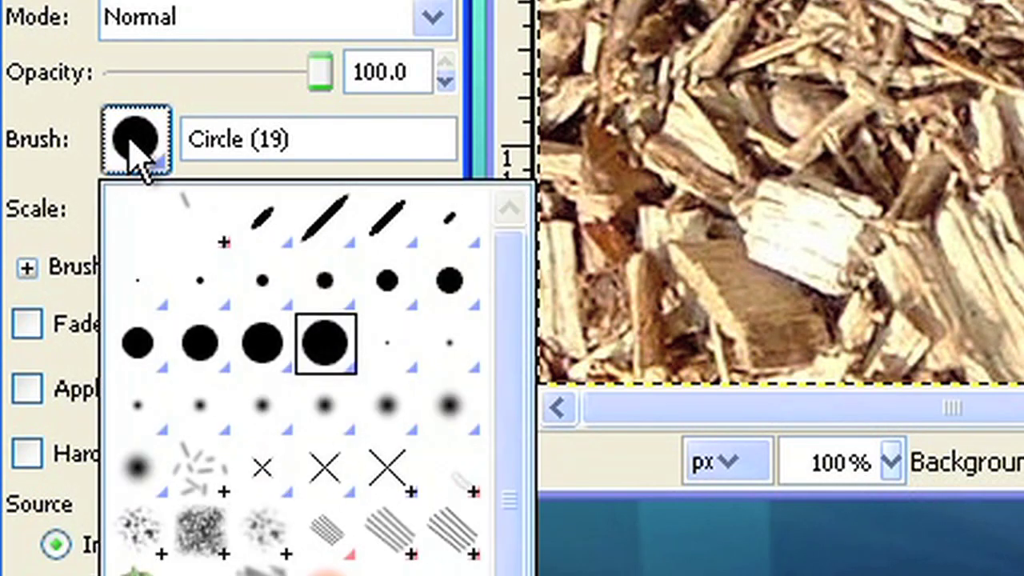
pyautogui.doubleClick(448, 412)
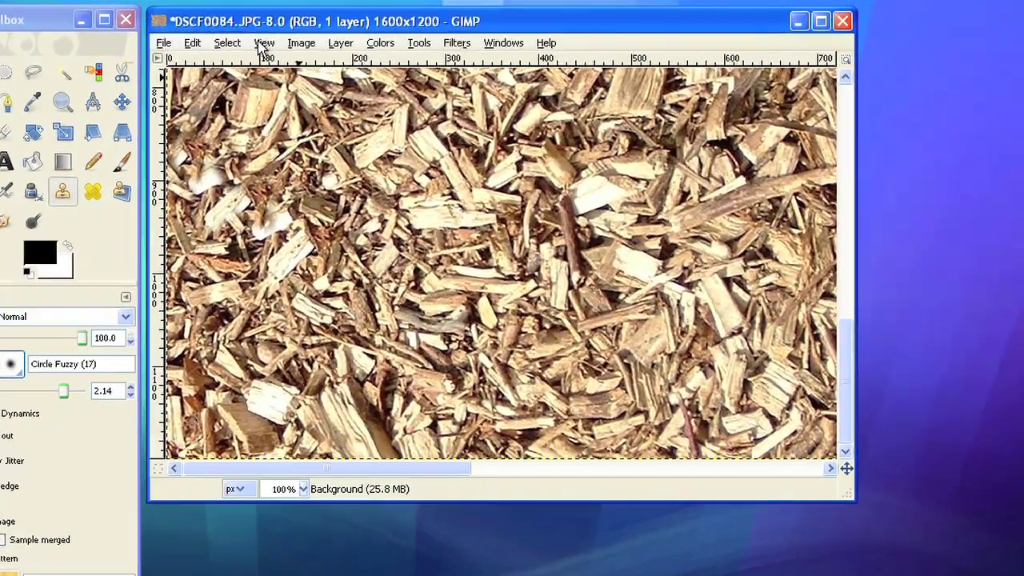
# - Enlarge the image window and apply View > Zoom > Fit Image in Window
pyautogui.click(270, 38)
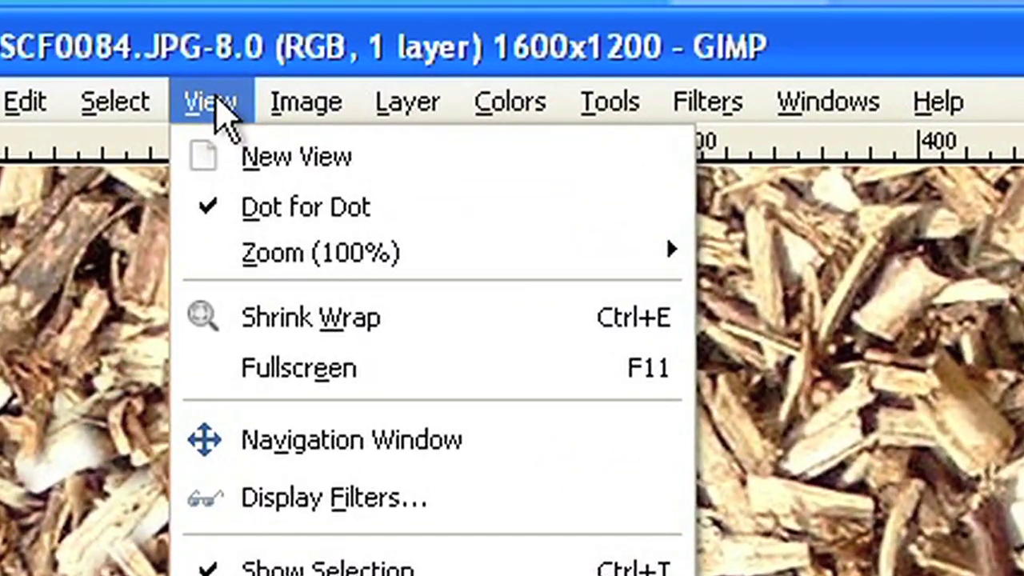
pyautogui.moveTo(294, 244)
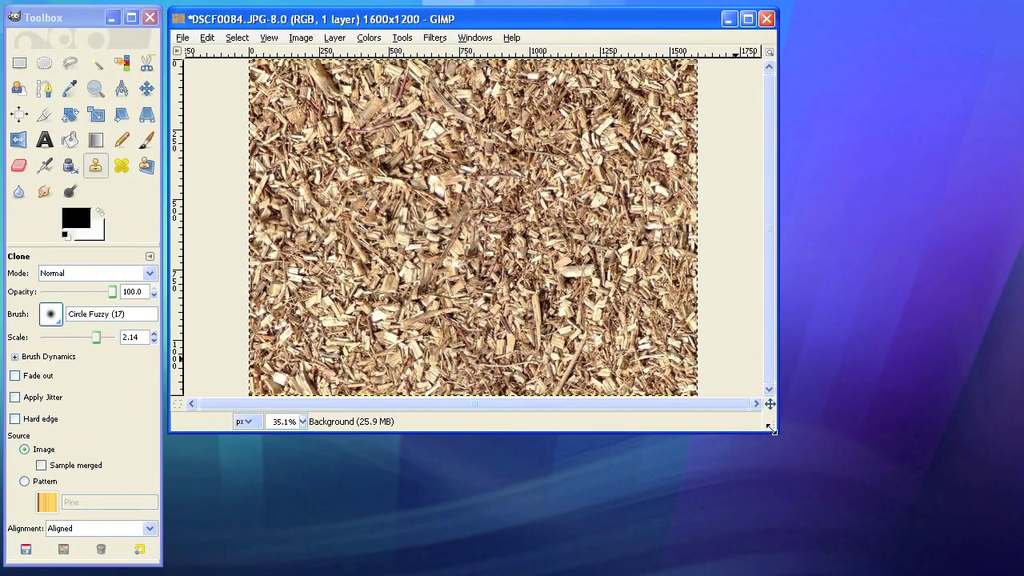
pyautogui.moveTo(770, 430); pyautogui.dragTo(796, 548)
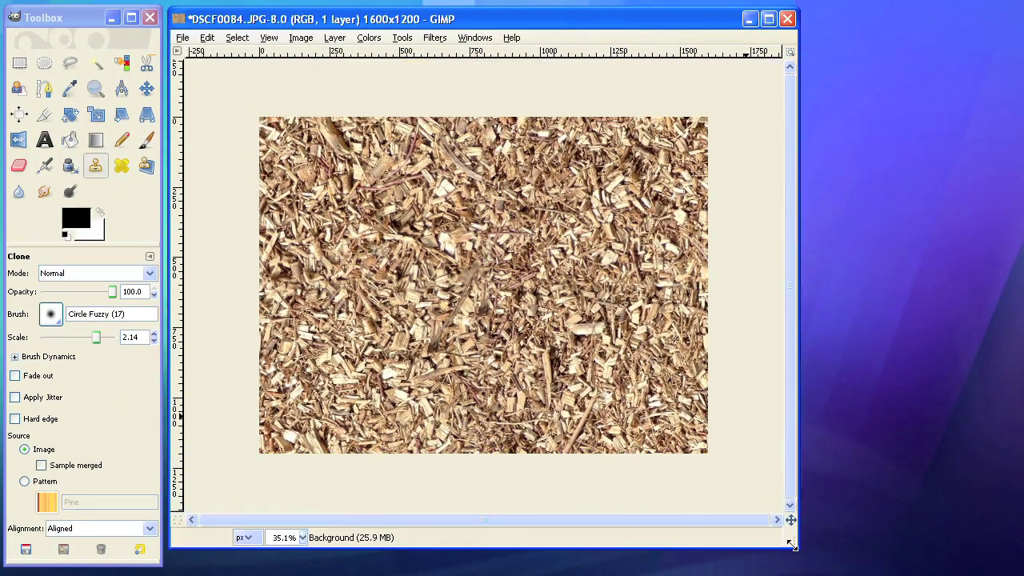
pyautogui.click(269, 38)
pyautogui.moveTo(281, 92)
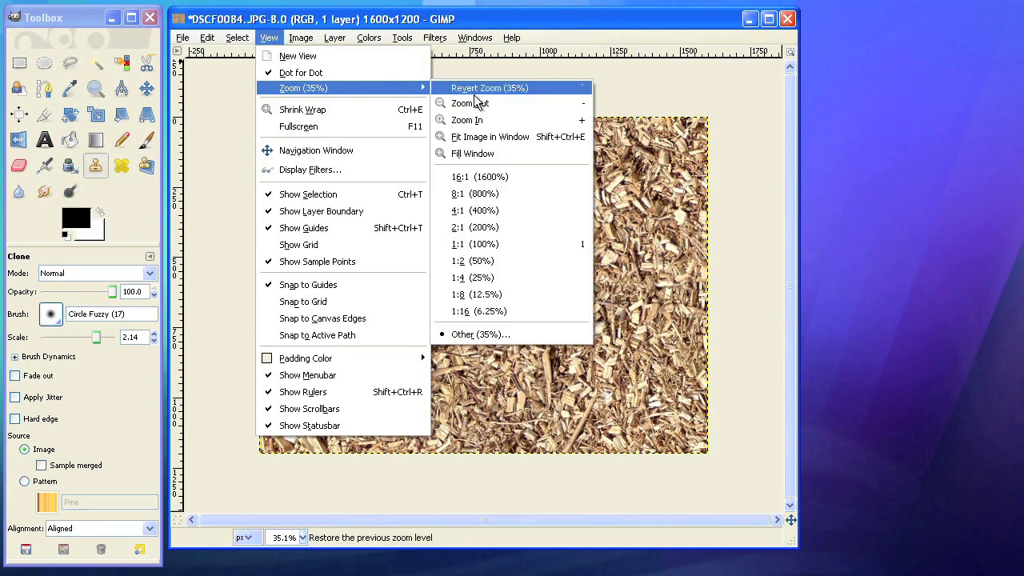
pyautogui.click(482, 137)
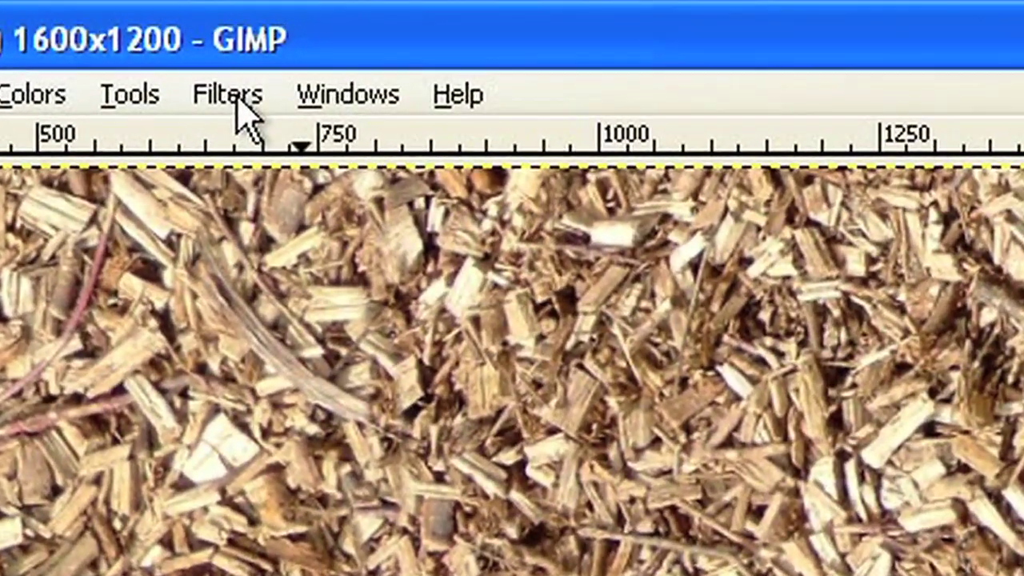
# - Apply Filters > Map > Small Tiles with an adjusted number of segments
pyautogui.click(237, 102)
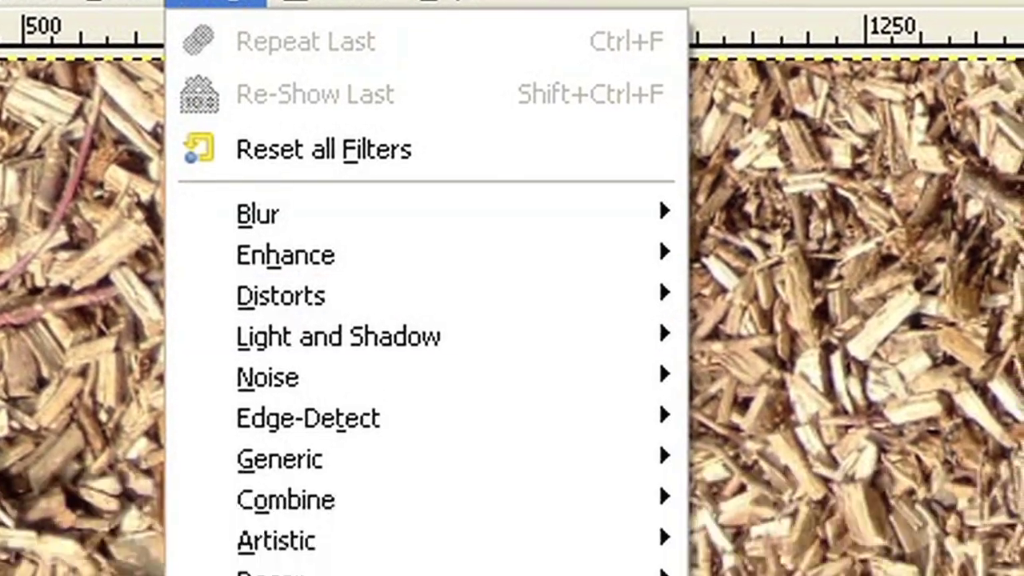
pyautogui.moveTo(330, 575)
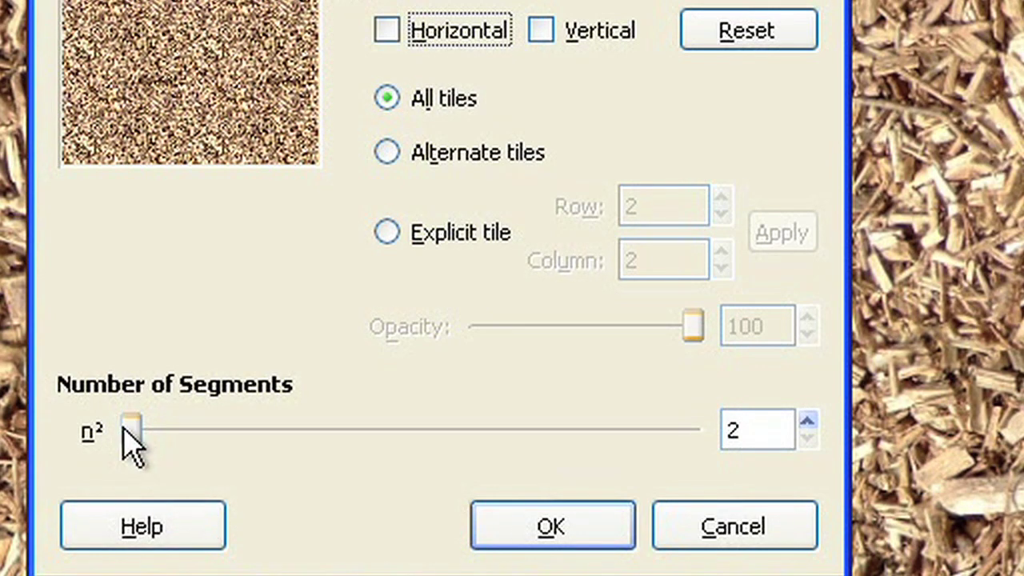
pyautogui.moveTo(126, 432)
pyautogui.mouseDown()
pyautogui.moveTo(400, 432)
pyautogui.moveTo(124, 430)
pyautogui.mouseUp()
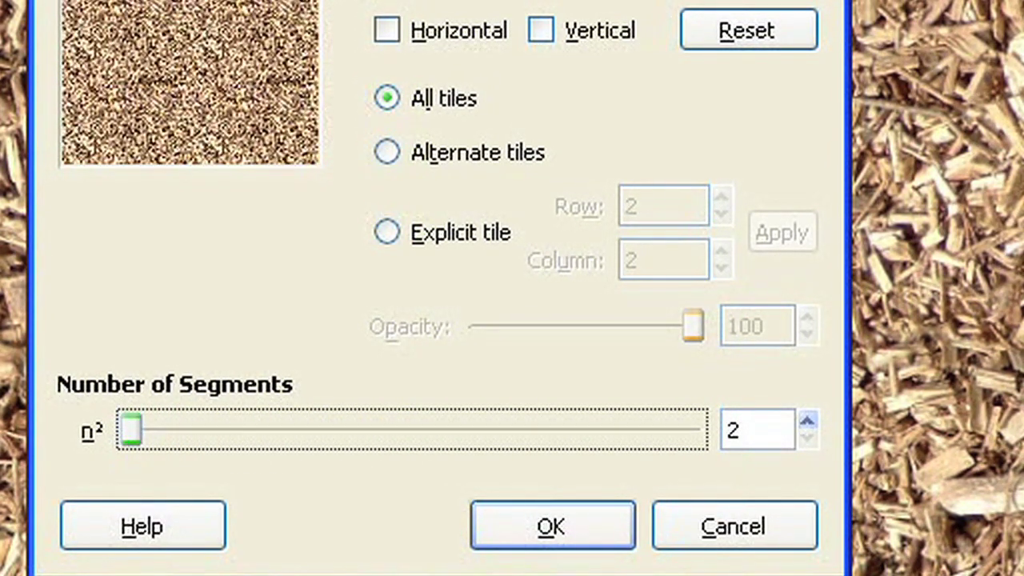
pyautogui.click(553, 539)
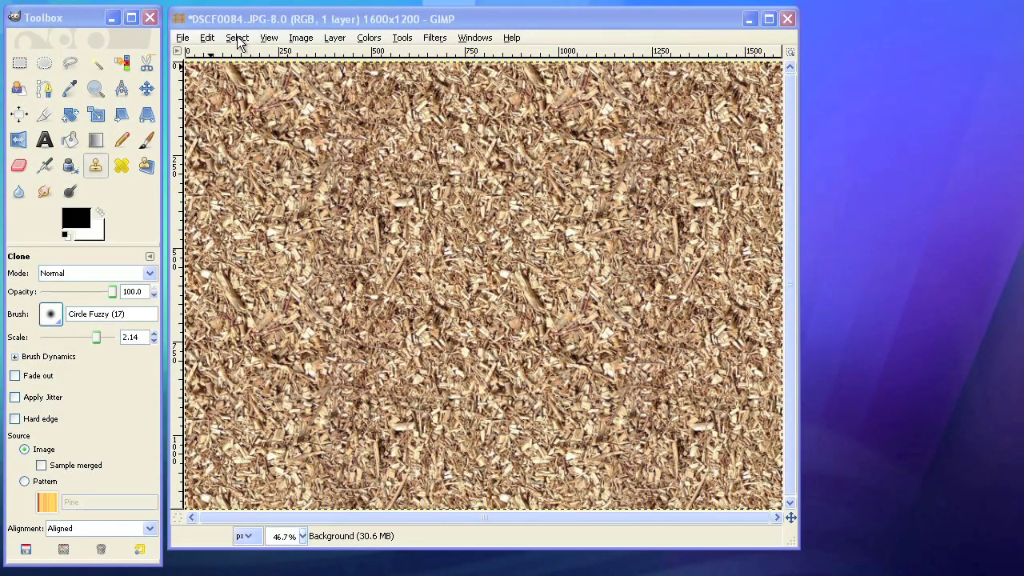
pyautogui.click(210, 39)
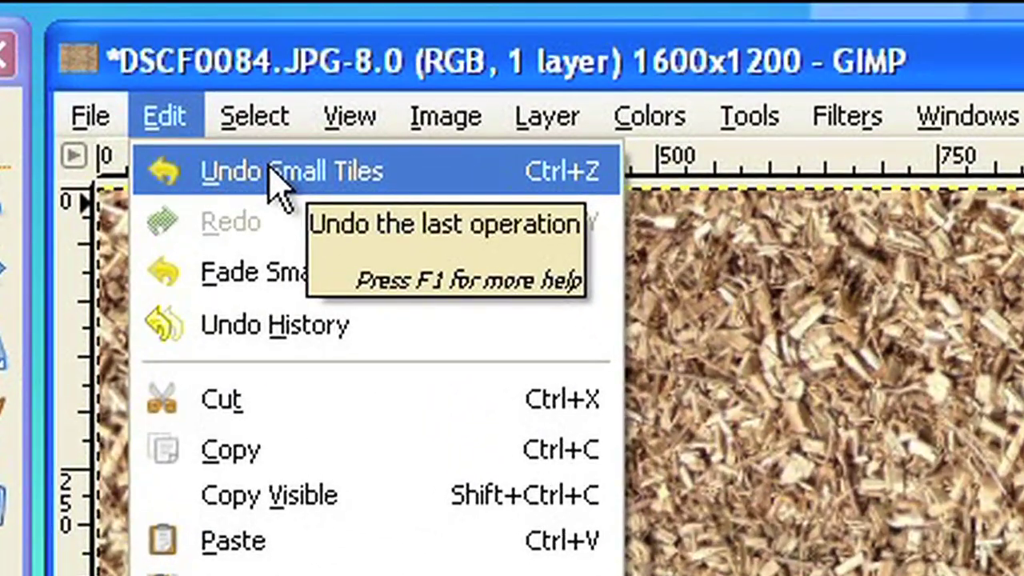
# - Undo Small Tiles, raise the clone scale to 2.51, and set clone sources around the wood chips
pyautogui.click(272, 172)
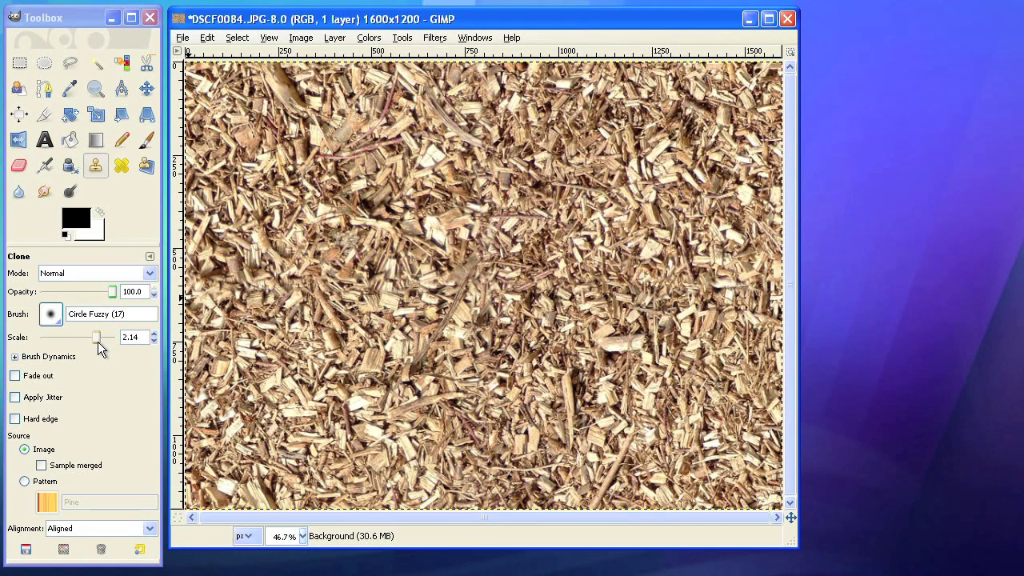
pyautogui.moveTo(97, 341); pyautogui.dragTo(98, 339)
pyautogui.keyDown('ctrl'); pyautogui.click(349, 193); pyautogui.keyUp('ctrl')
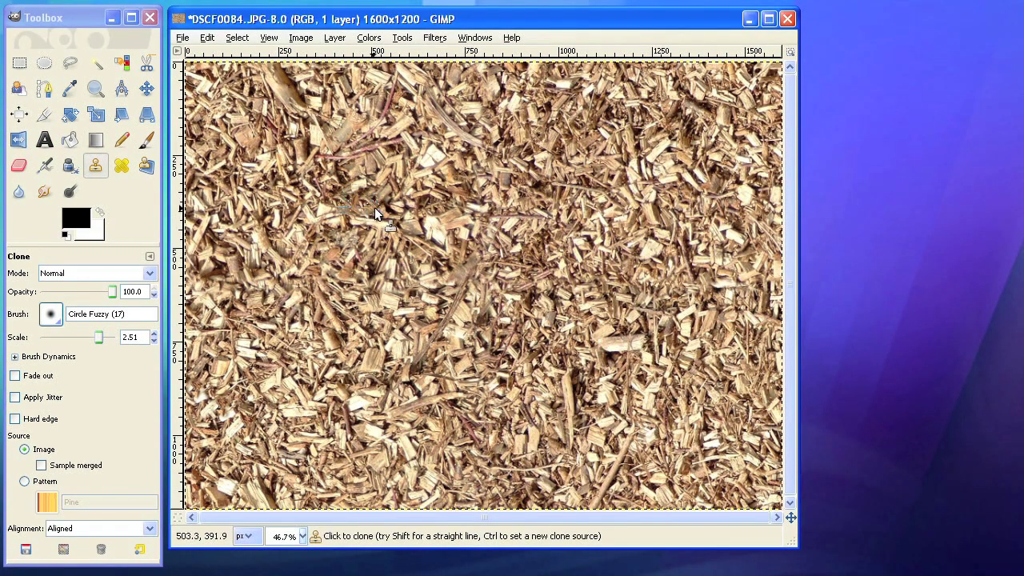
pyautogui.keyDown('ctrl'); pyautogui.click(407, 256); pyautogui.keyUp('ctrl')
pyautogui.keyDown('ctrl'); pyautogui.click(558, 174); pyautogui.keyUp('ctrl')
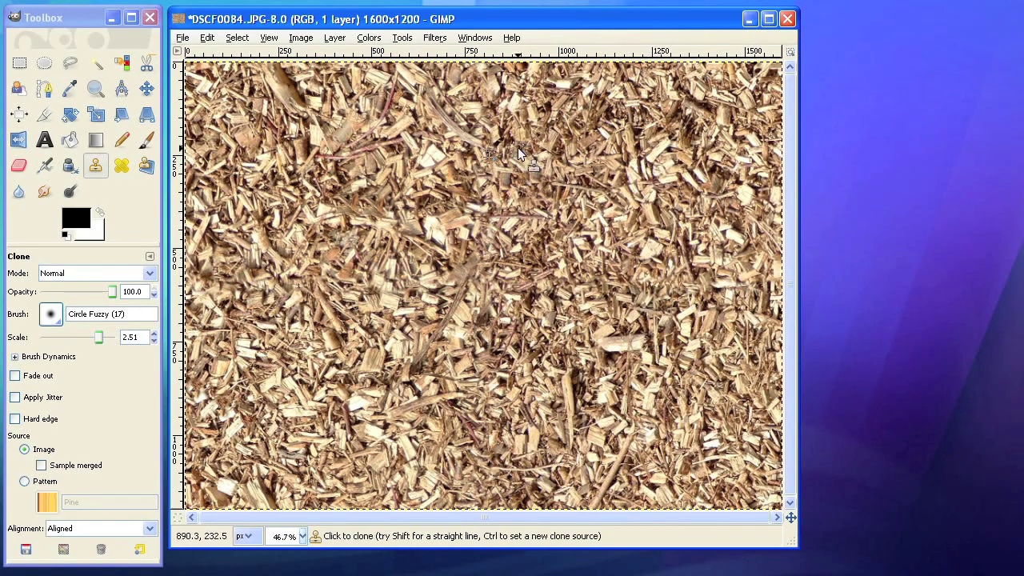
pyautogui.keyDown('ctrl'); pyautogui.click(589, 416); pyautogui.keyUp('ctrl')
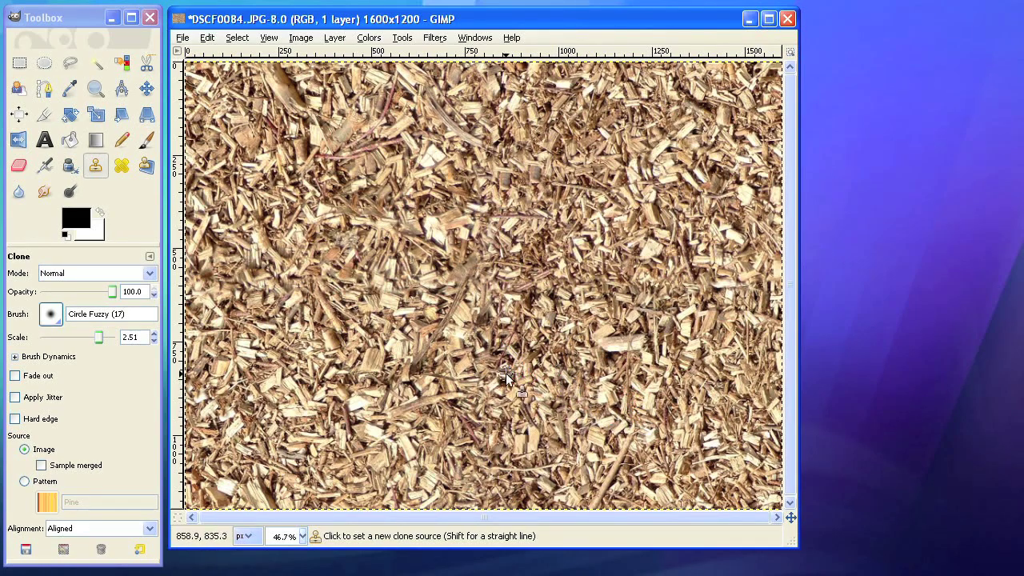
pyautogui.keyDown('ctrl'); pyautogui.click(543, 413); pyautogui.keyUp('ctrl')
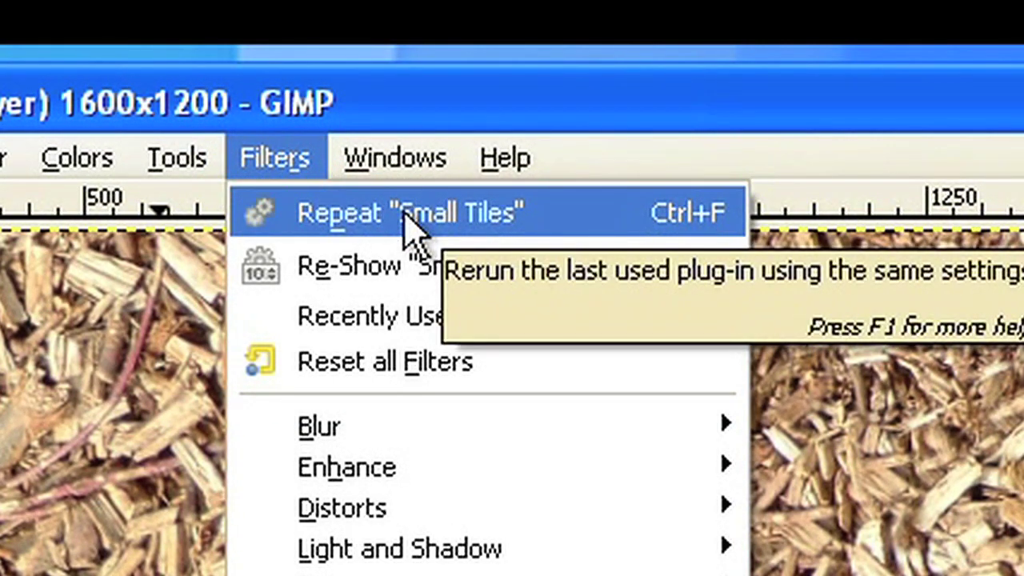
# - Repeat Small Tiles with the same settings to recheck for repeating dark spots
pyautogui.click(408, 224)
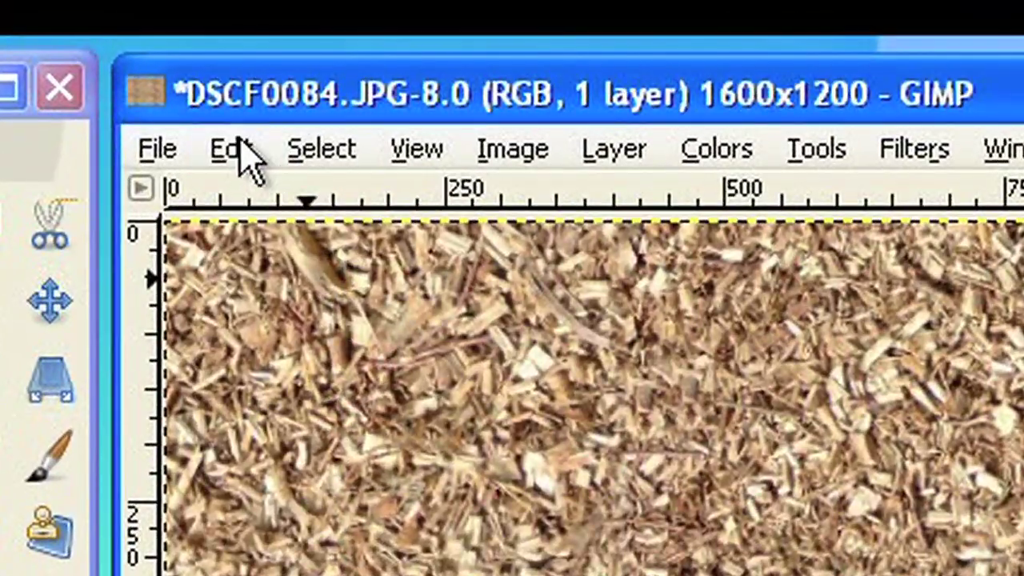
pyautogui.click(210, 39)
# - Undo the Small Tiles preview and clone nearby wood chips over the dark diagonal stick
pyautogui.click(284, 206)
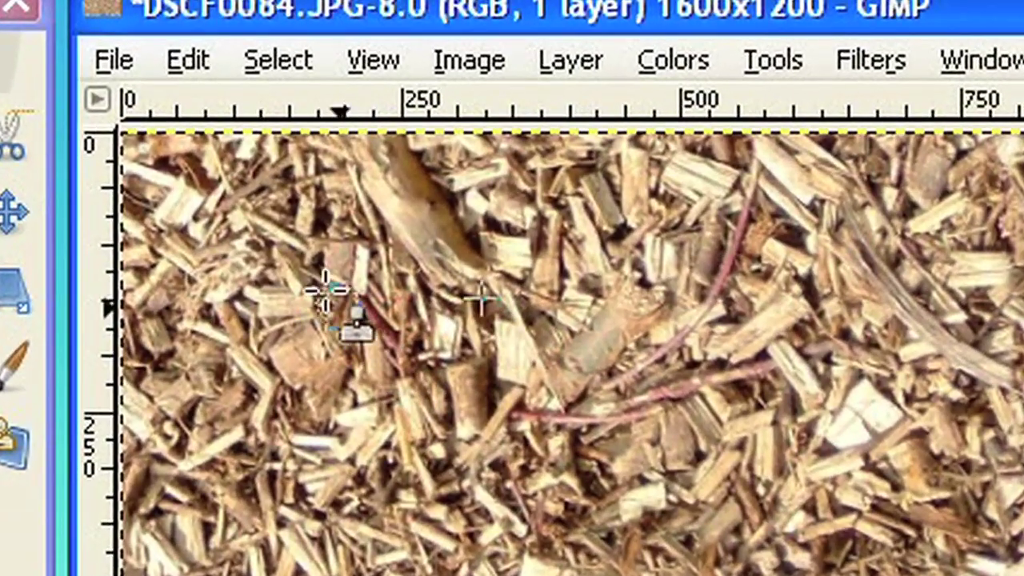
pyautogui.keyDown('ctrl'); pyautogui.click(251, 116); pyautogui.keyUp('ctrl')
pyautogui.moveTo(417, 240)
pyautogui.mouseDown()
pyautogui.moveTo(414, 200)
pyautogui.moveTo(377, 183)
pyautogui.moveTo(462, 245)
pyautogui.moveTo(446, 272)
pyautogui.moveTo(468, 286)
pyautogui.mouseUp()
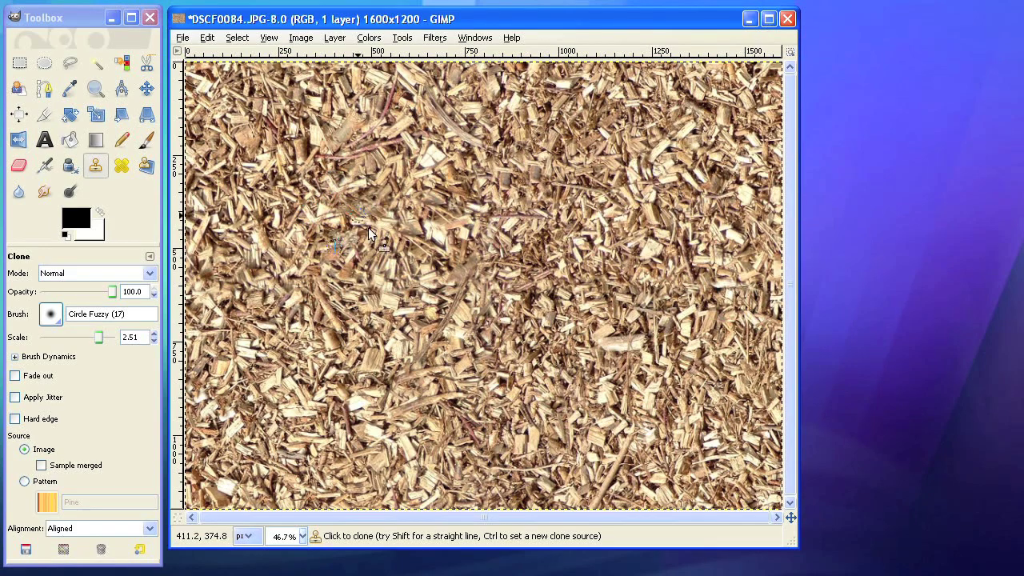
pyautogui.press('ctrl')
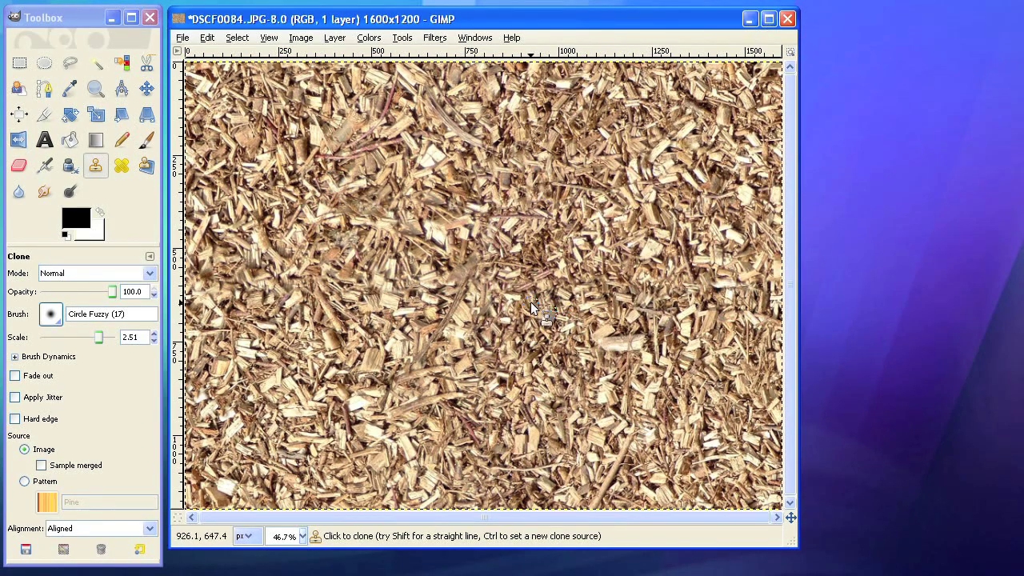
# - Rerun Small Tiles to confirm the retouched mulch tiles without seams, undo it, then Save As
pyautogui.click(432, 39)
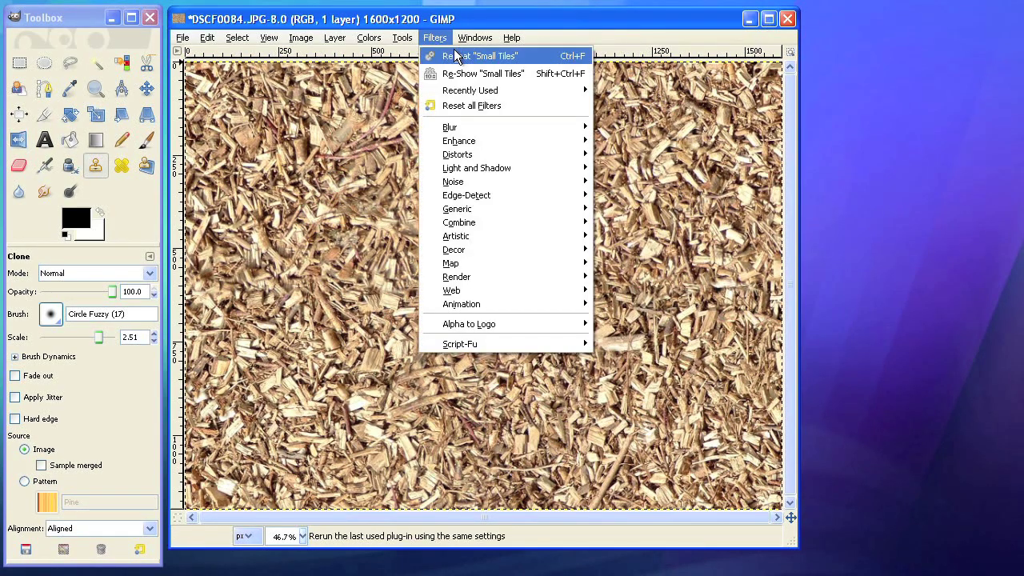
pyautogui.click(464, 55)
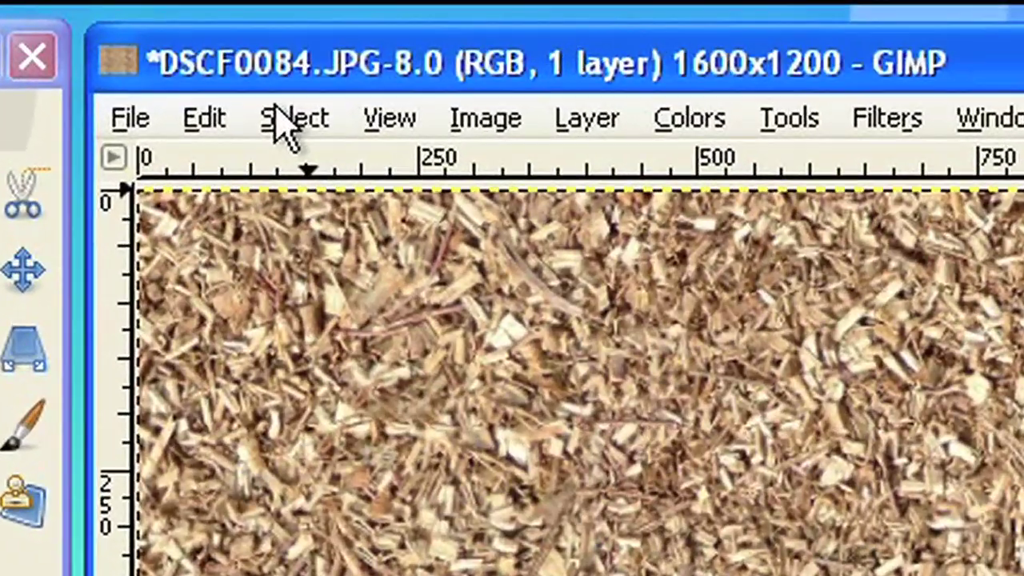
pyautogui.click(233, 37)
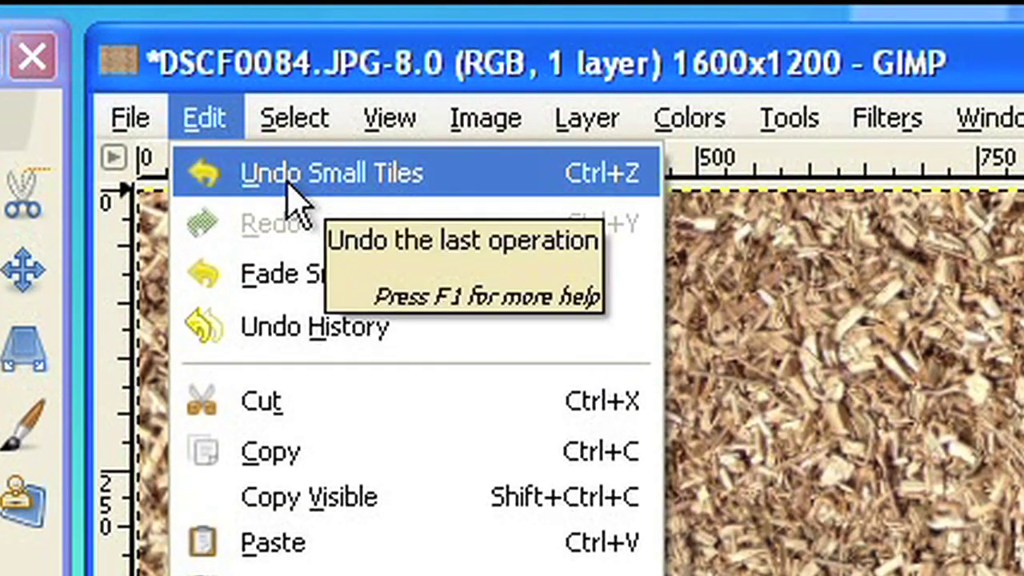
pyautogui.click(293, 196)
pyautogui.click(131, 118)
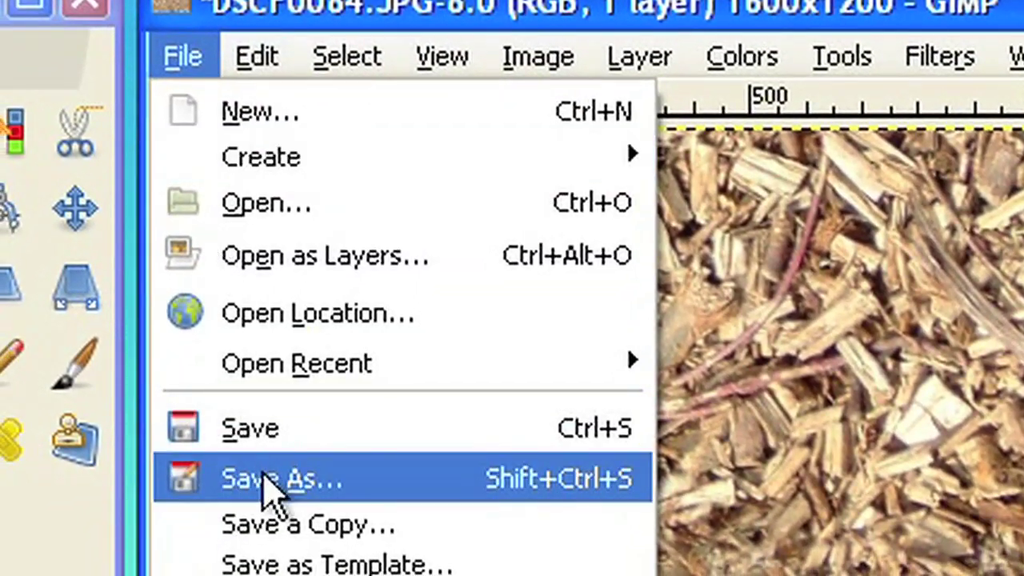